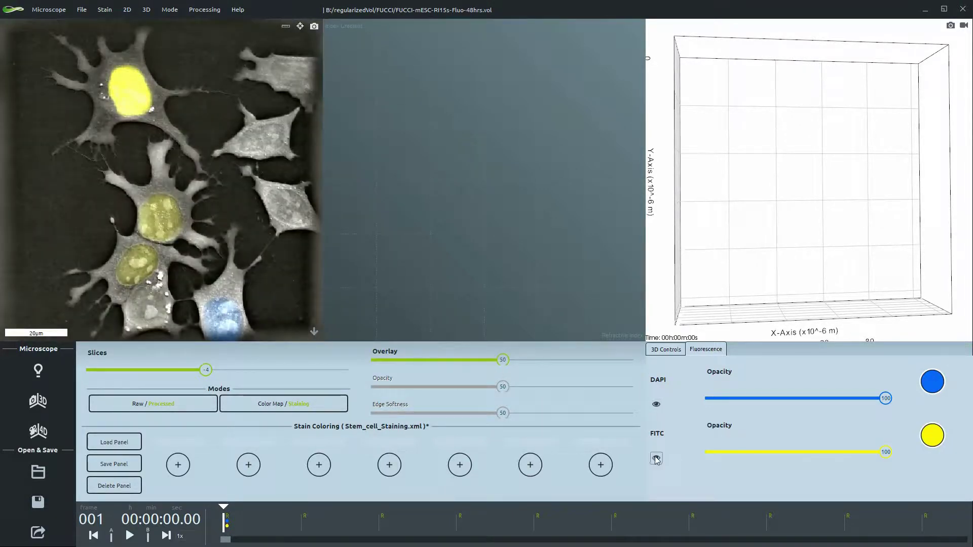
# - Try magenta for the FITC stain, restore yellow, then switch the cells to colour map mode
pyautogui.click(928, 432)
pyautogui.click(928, 432)
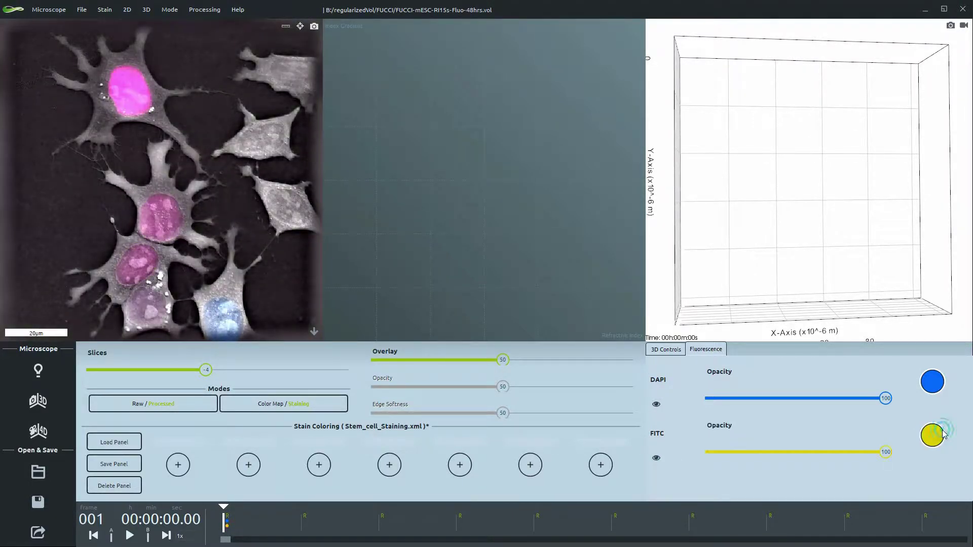
pyautogui.click(336, 402)
pyautogui.moveTo(875, 304); pyautogui.dragTo(840, 318)
# - Apply the Black body colour map in colour map mode and open the Export Configuration
pyautogui.click(431, 401)
pyautogui.click(396, 433)
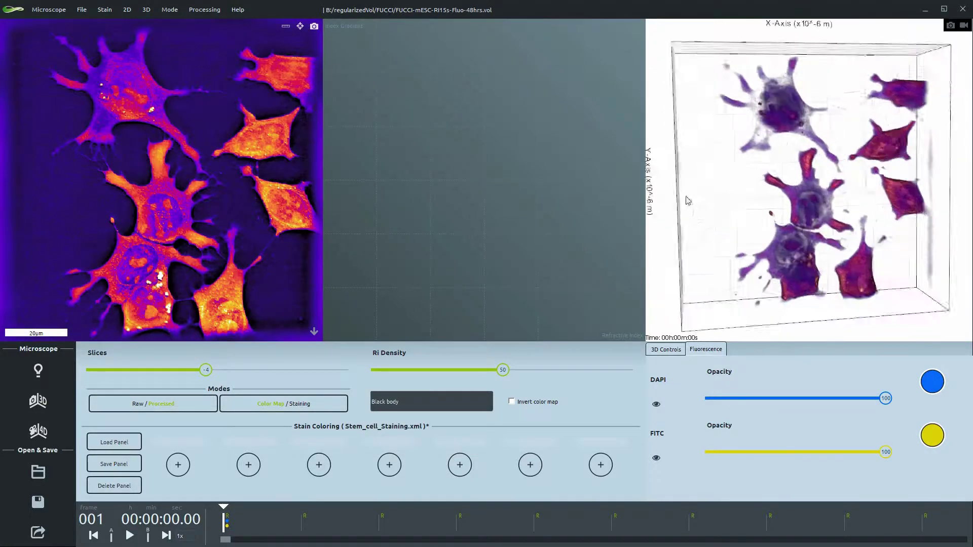
pyautogui.click(306, 406)
pyautogui.click(309, 408)
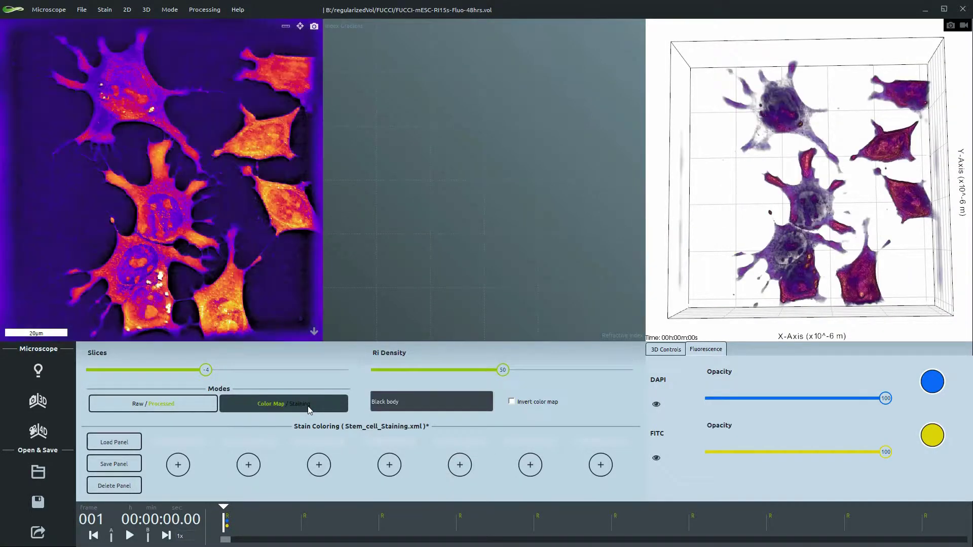
pyautogui.click(44, 529)
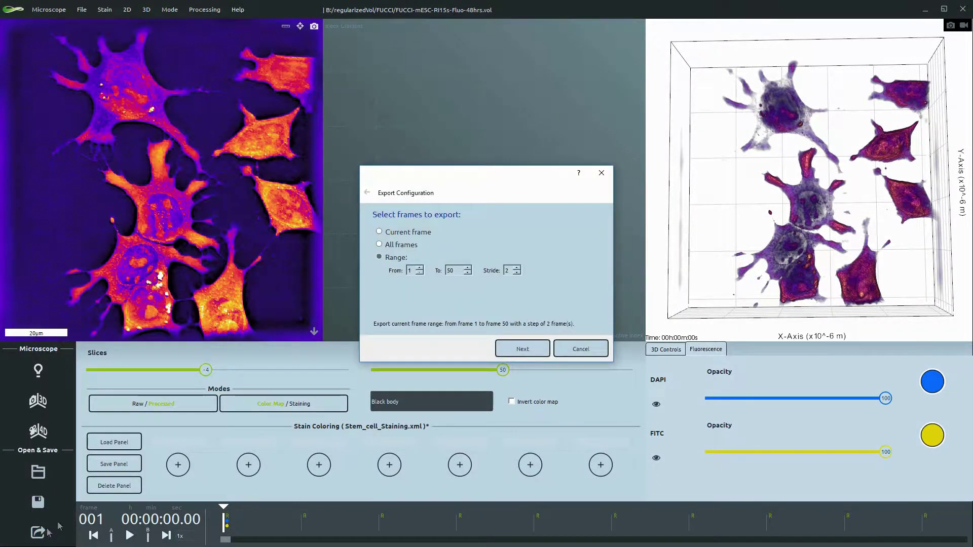
# - After trying Current frame and All frames, choose a frame Range and select the stride value
pyautogui.click(420, 235)
pyautogui.click(420, 234)
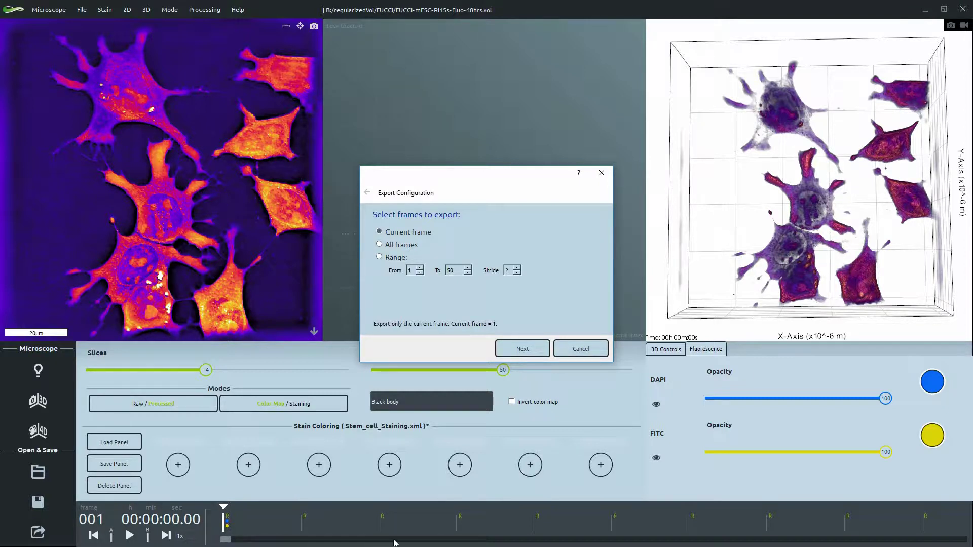
pyautogui.click(394, 247)
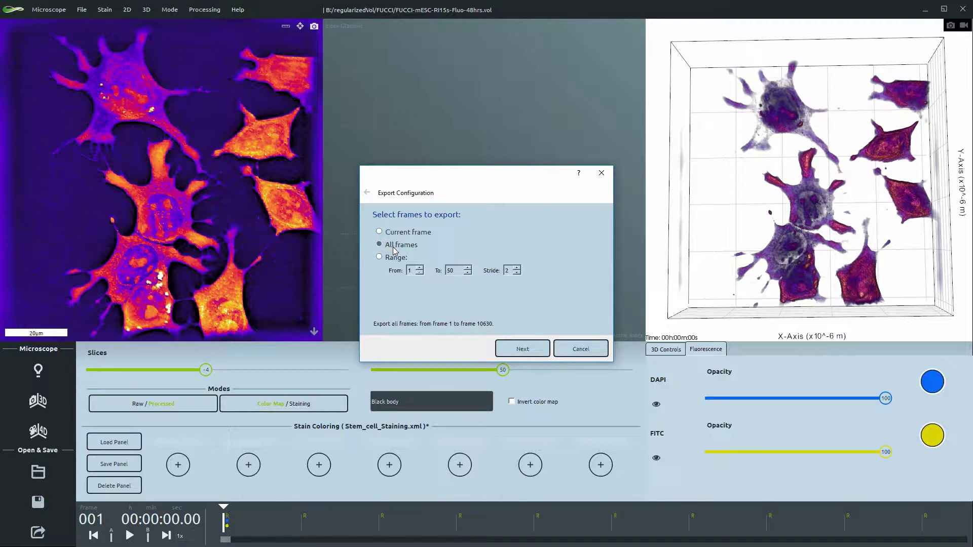
pyautogui.click(395, 258)
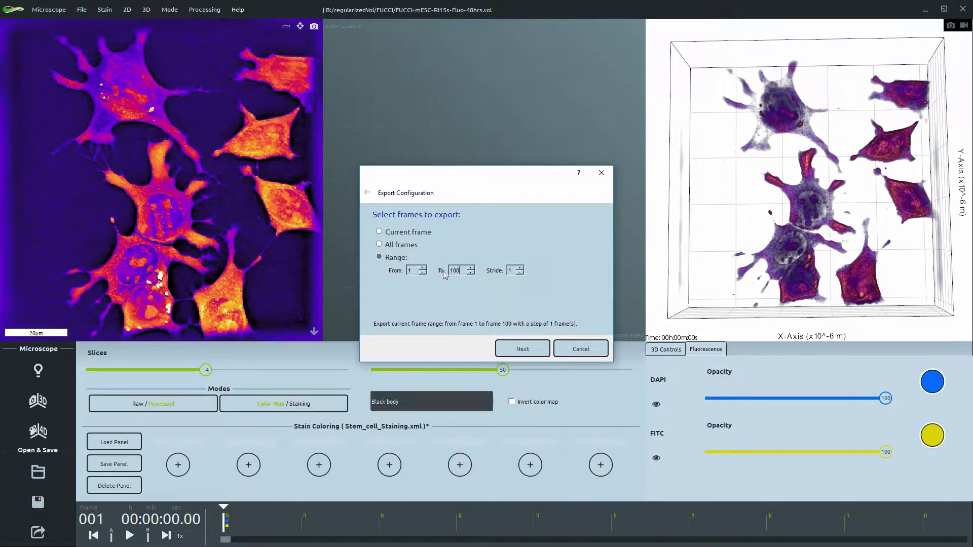
pyautogui.doubleClick(507, 270)
# - On the content page, try DAPI, FITC, RI with stains, mixed fluorescence and RI 3D rendering
pyautogui.click(543, 356)
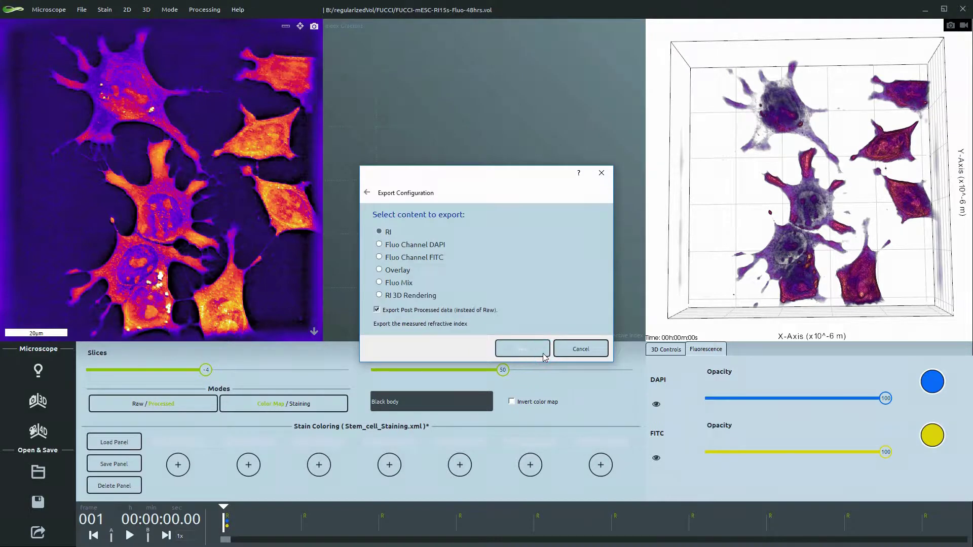
pyautogui.click(396, 246)
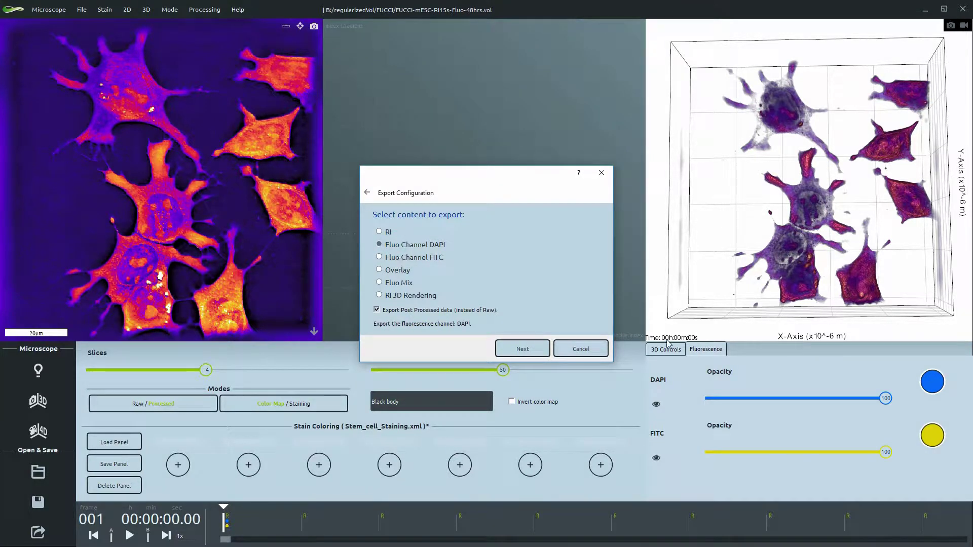
pyautogui.click(398, 257)
pyautogui.click(403, 272)
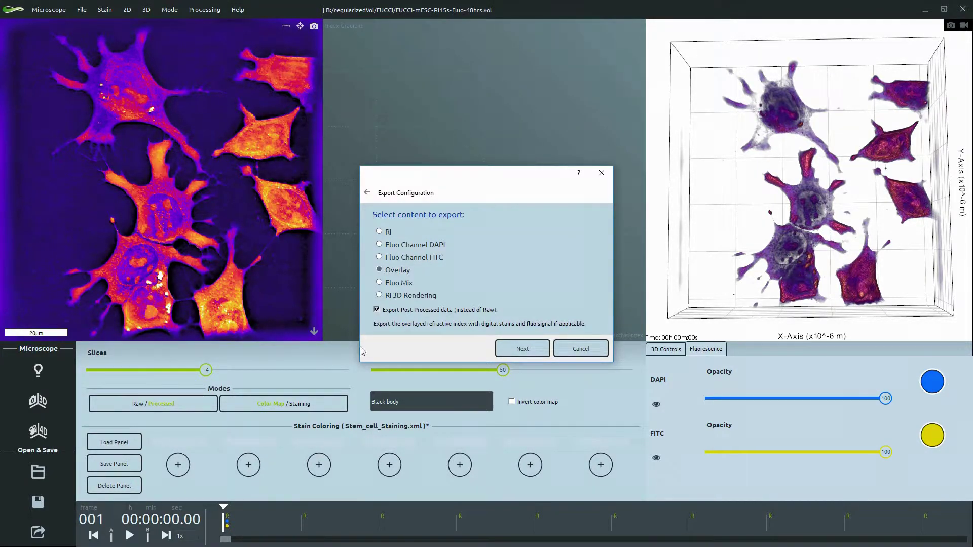
pyautogui.click(409, 285)
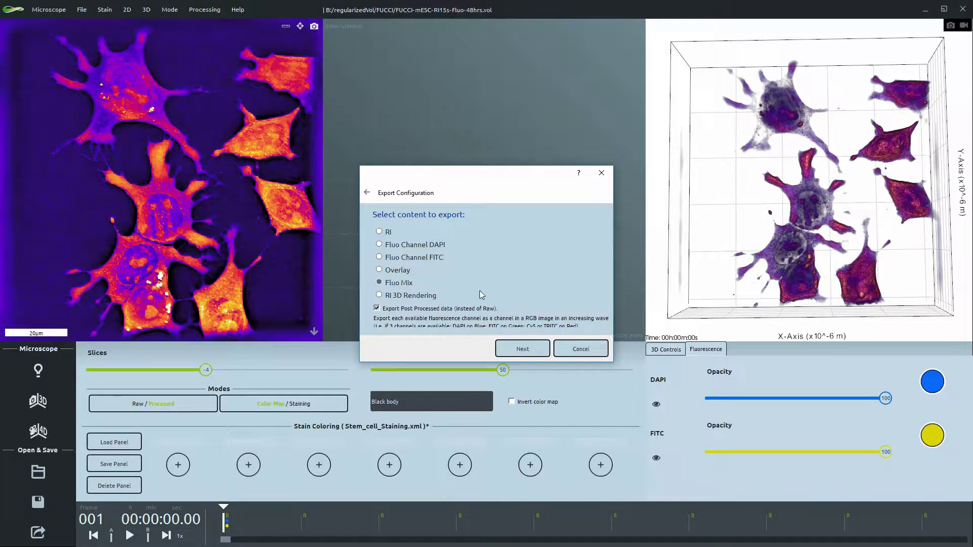
pyautogui.click(423, 299)
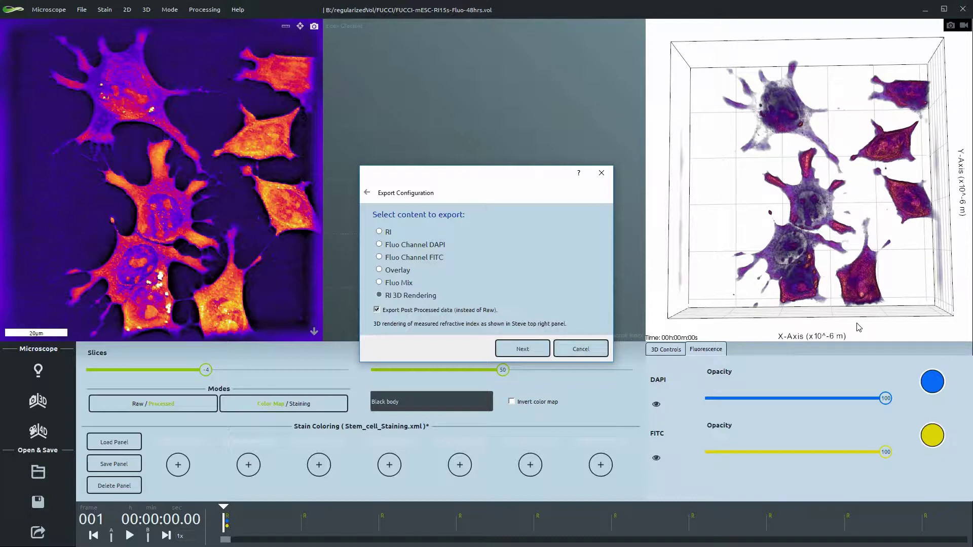
# - Select the measured RI with post-processed data and continue to the slice page
pyautogui.click(540, 353)
pyautogui.click(383, 232)
pyautogui.click(524, 355)
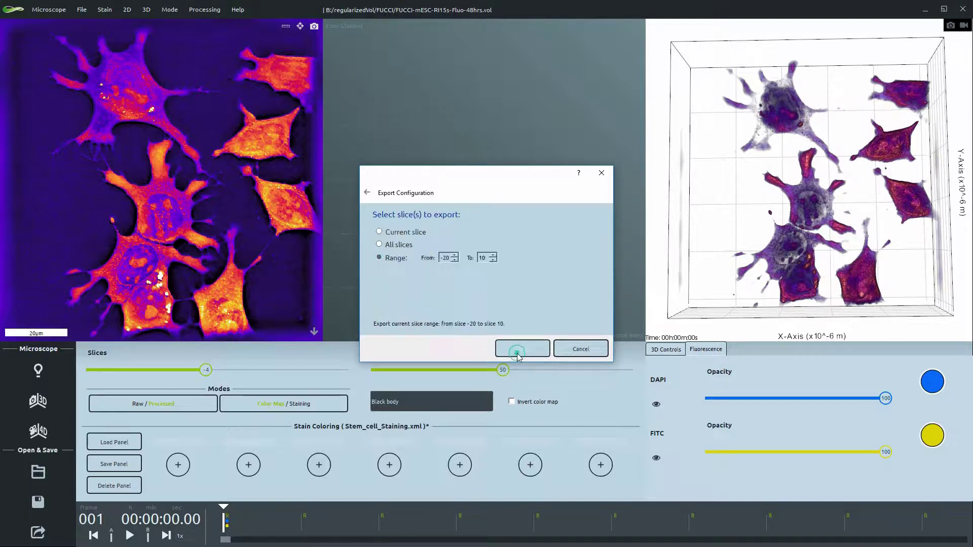
# - After trying Current slice and All slices, use the slice Range -20 to 10 and continue
pyautogui.click(414, 232)
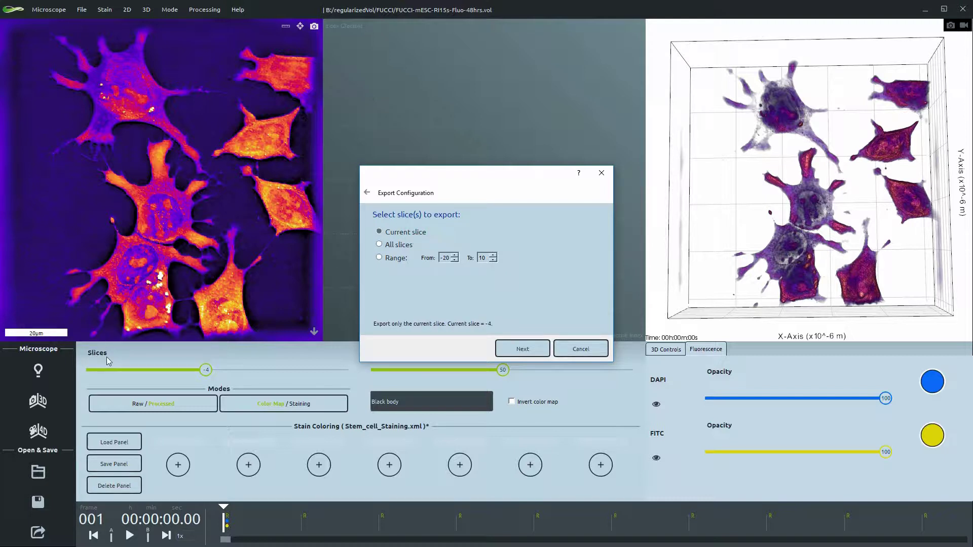
pyautogui.click(382, 247)
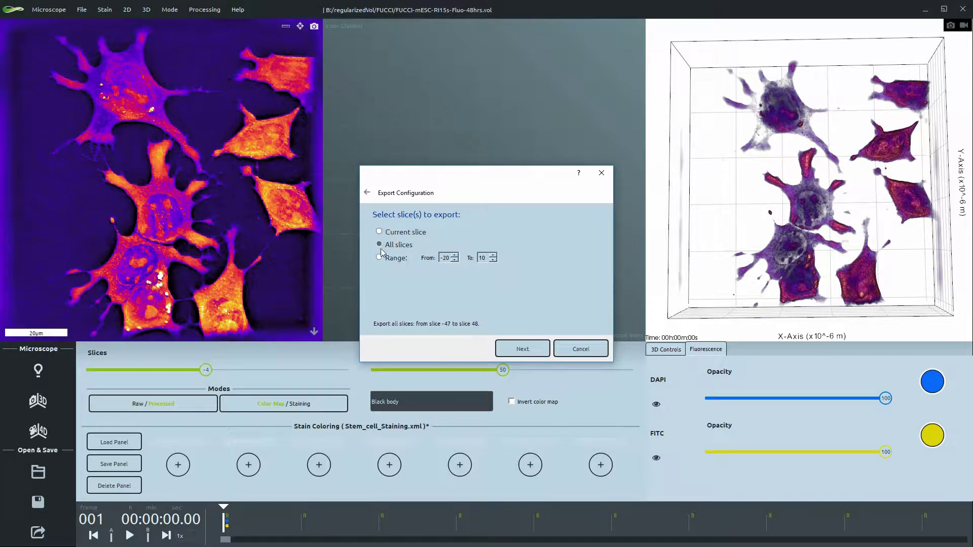
pyautogui.click(379, 258)
pyautogui.doubleClick(445, 258)
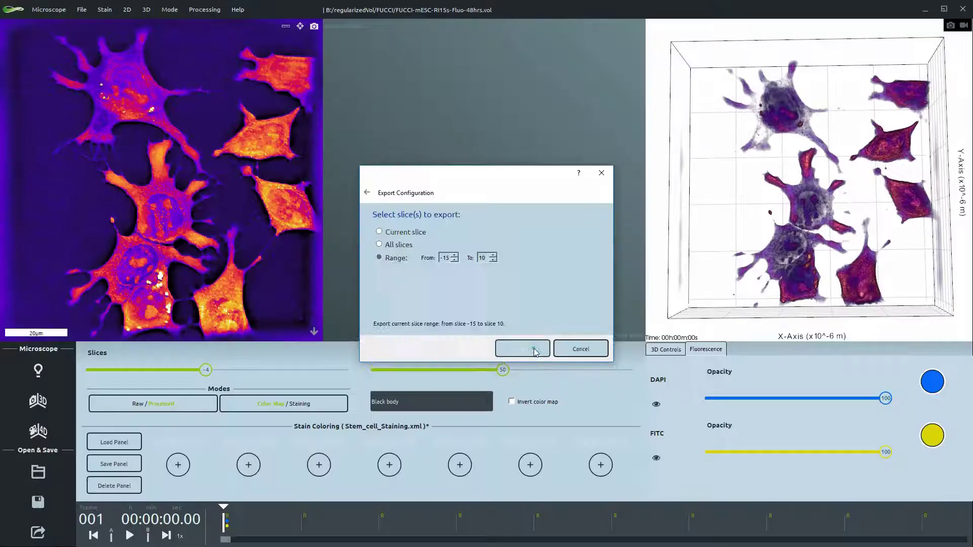
pyautogui.click(528, 357)
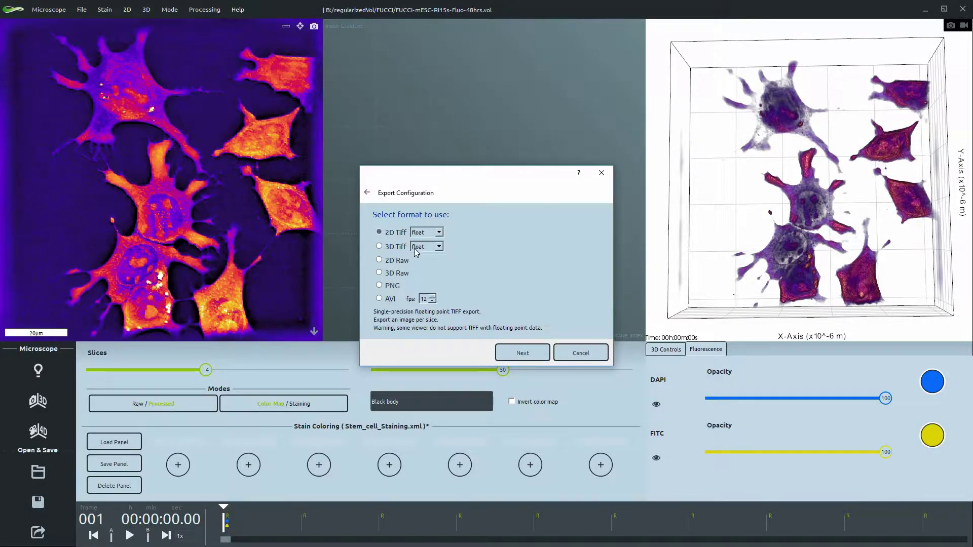
# - Set 2D TIFF to 16-bits after trying 8-bits, then open the float RI TIFF in ImageJ
pyautogui.click(438, 233)
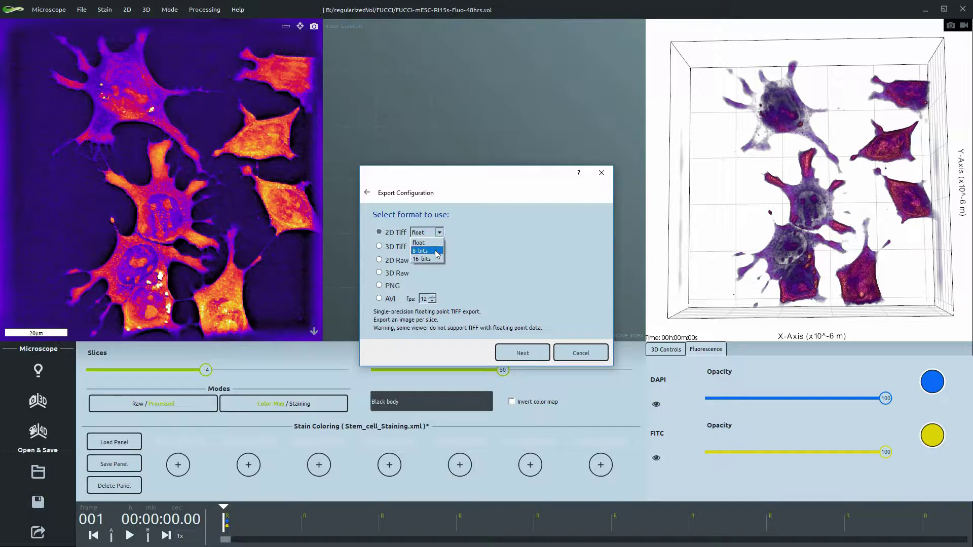
pyautogui.click(439, 245)
pyautogui.click(439, 232)
pyautogui.click(437, 259)
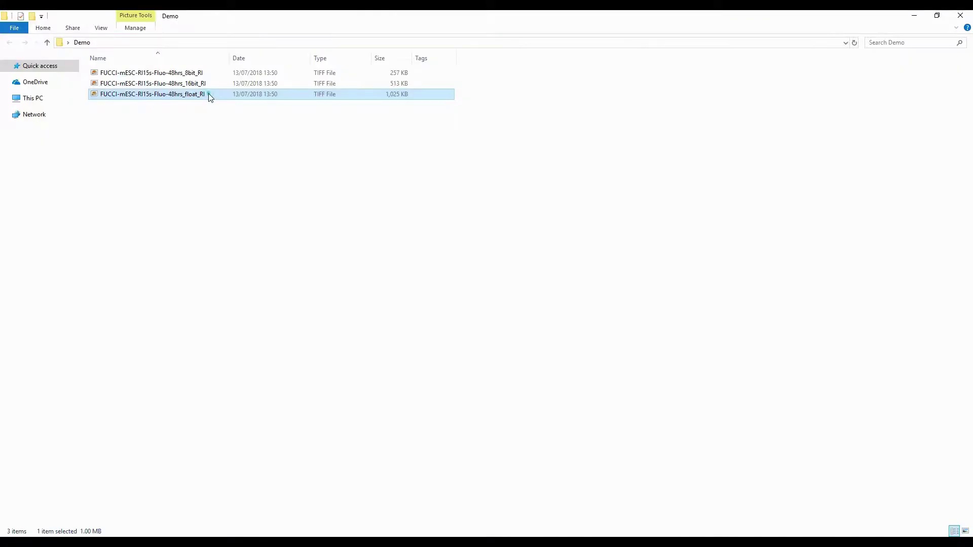
pyautogui.doubleClick(208, 93)
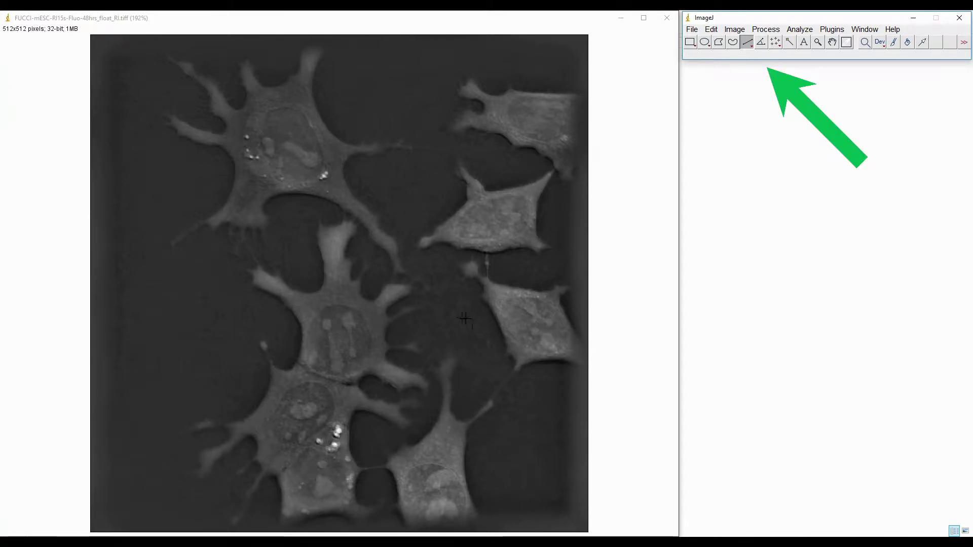
# - Plot the intensity profile along a line across the upper cell's edge in ImageJ
pyautogui.click(312, 159)
pyautogui.moveTo(312, 159); pyautogui.dragTo(357, 167)
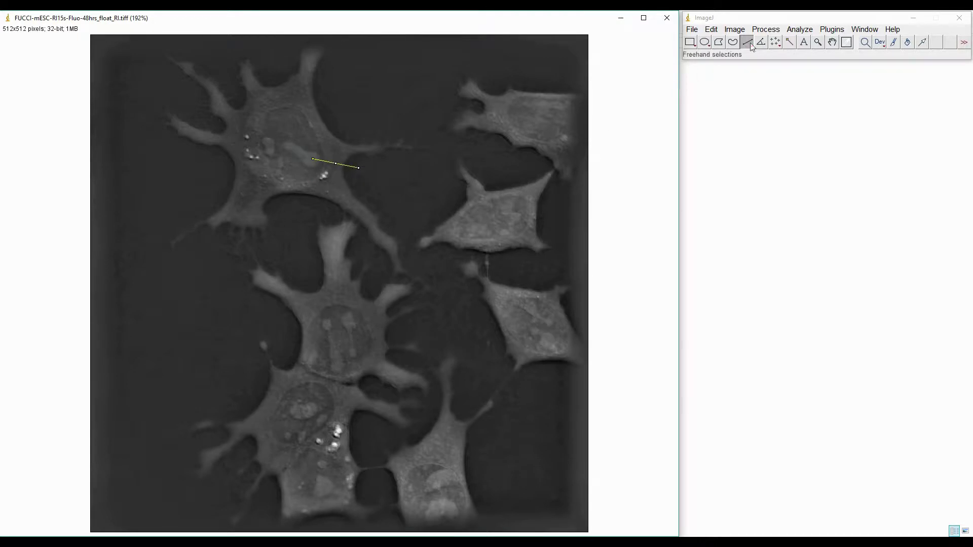
pyautogui.click(799, 29)
pyautogui.click(828, 178)
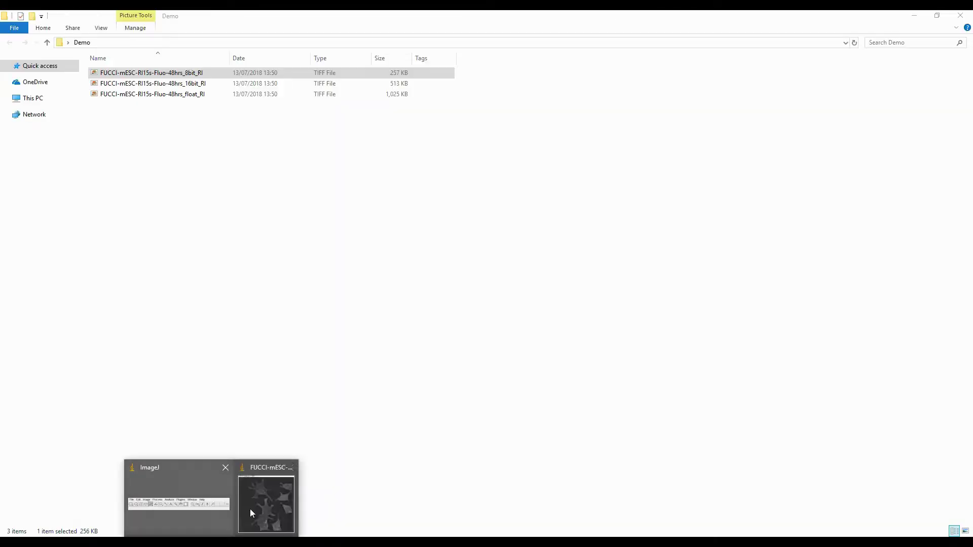
# - Place the 8-bit and 16-bit RI TIFFs side by side in Windows Photo Viewer
pyautogui.click(252, 513)
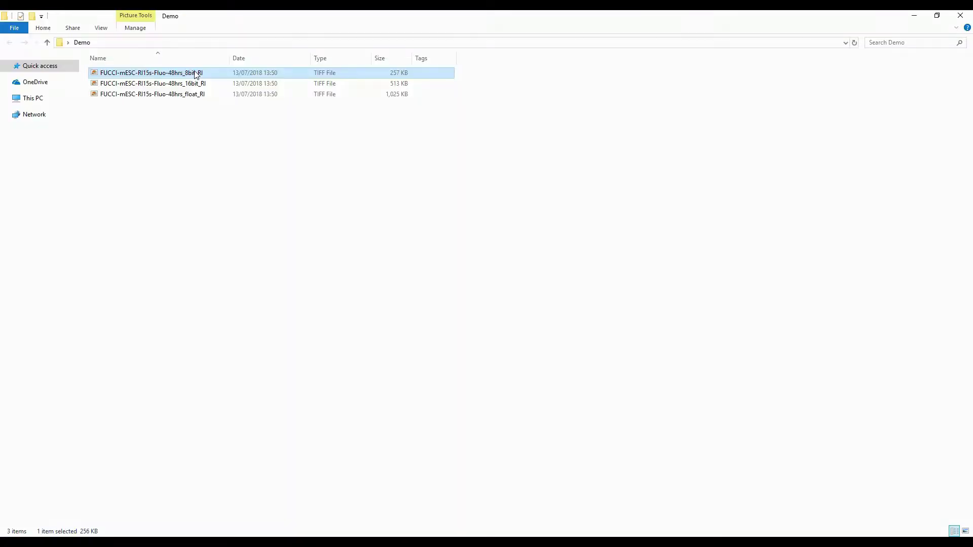
pyautogui.click(194, 72)
pyautogui.moveTo(196, 74); pyautogui.dragTo(241, 535)
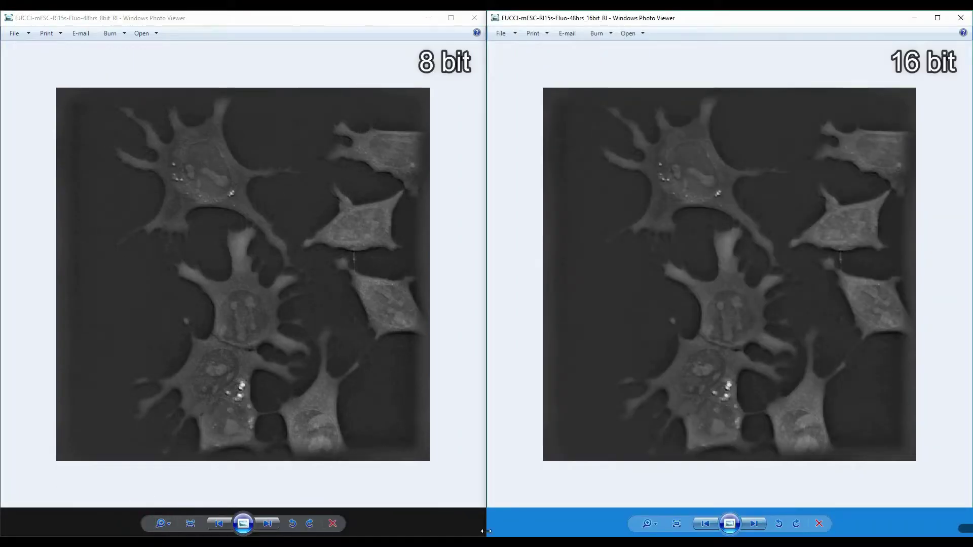
pyautogui.scroll(5, 737, 417)
pyautogui.scroll(2, 737, 417)
pyautogui.click(271, 365)
pyautogui.scroll(8, 325, 426)
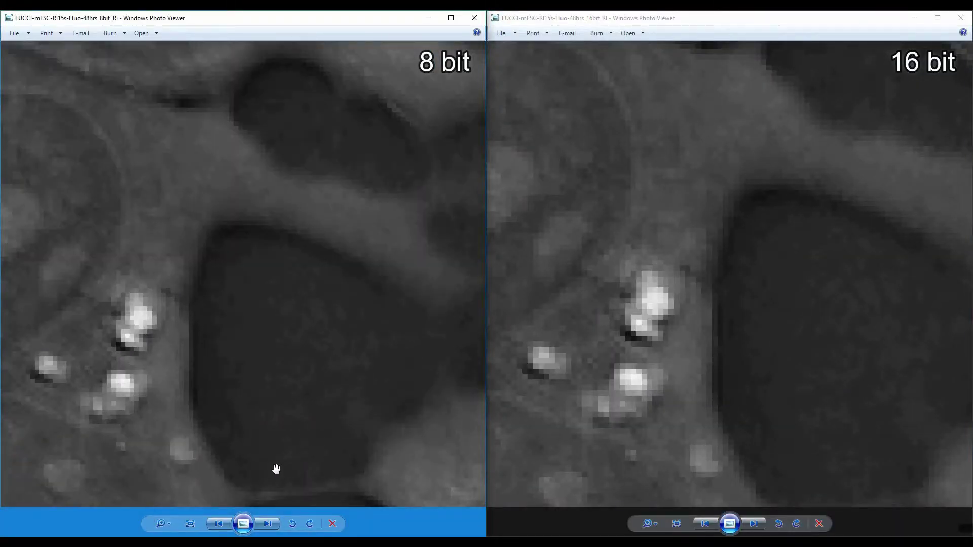
# - Zoom in and out on the 8-bit RI image in Photo Viewer to inspect its pixels
pyautogui.scroll(2, 275, 468)
pyautogui.scroll(-1, 276, 469)
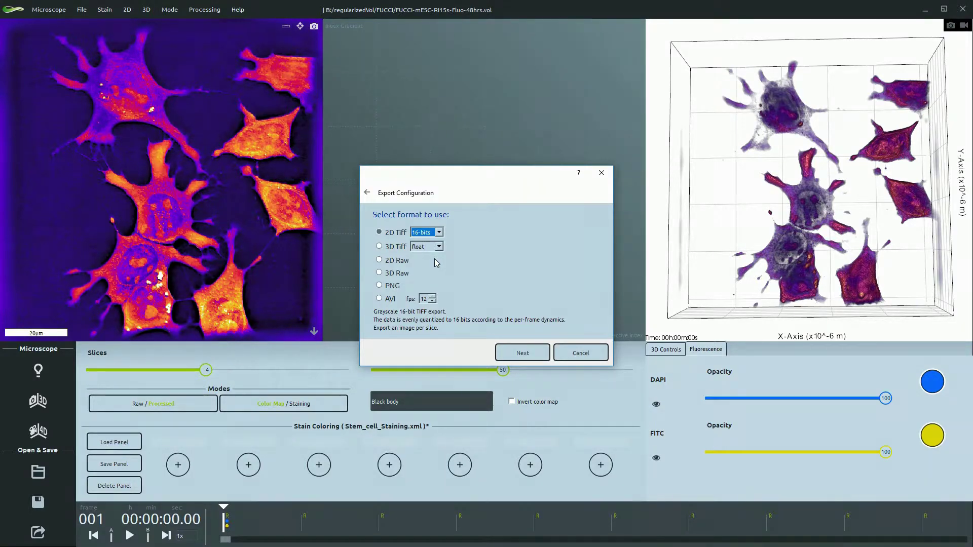
# - Preview the 3D TIFF (float depth), PNG and AVI export format options
pyautogui.click(401, 248)
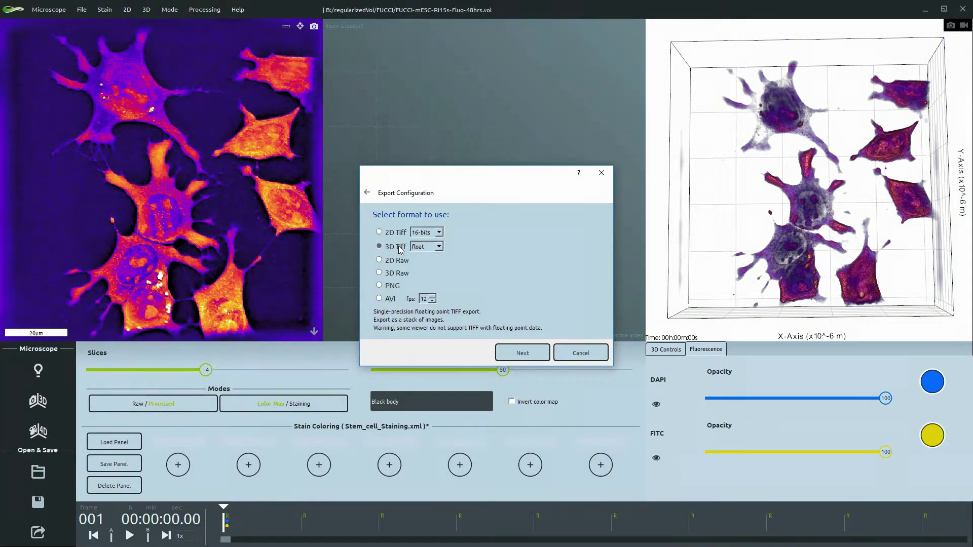
pyautogui.click(435, 247)
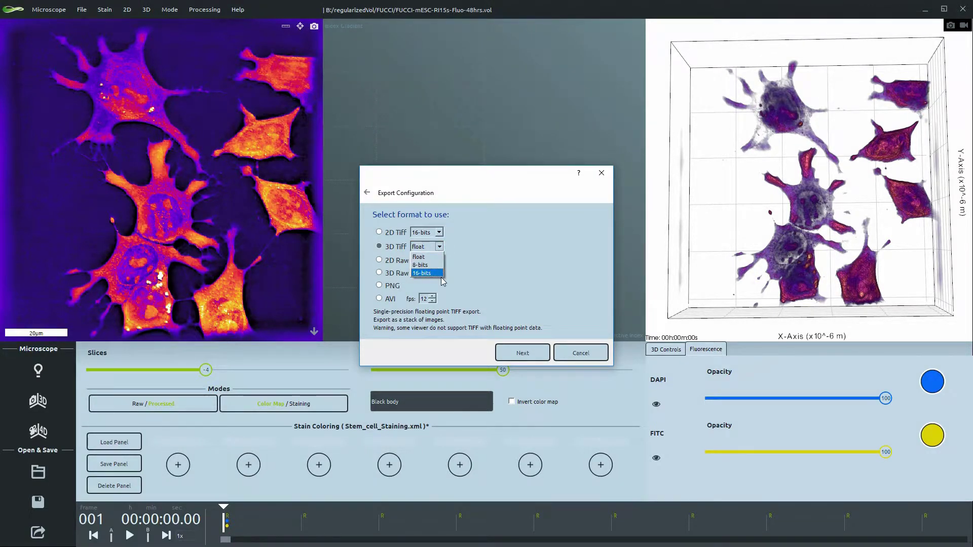
pyautogui.click(439, 257)
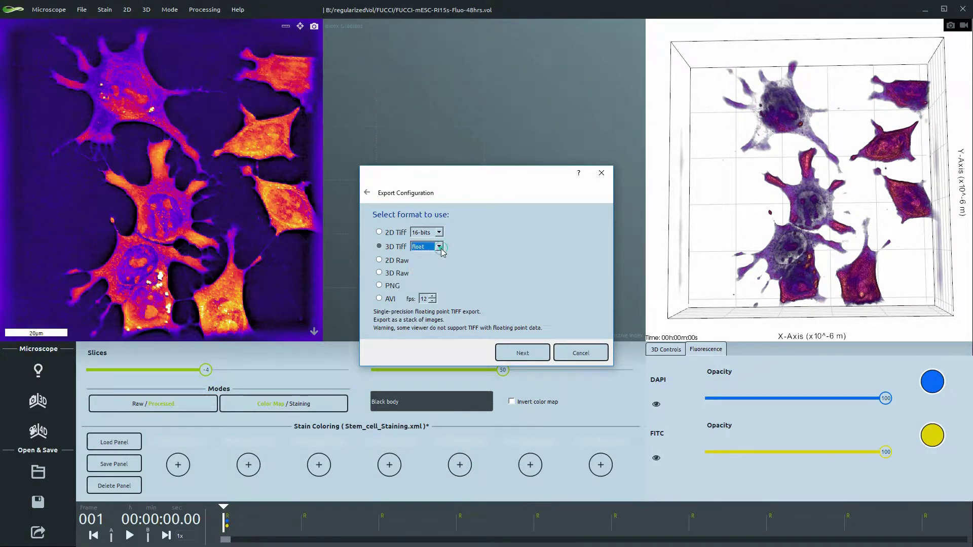
pyautogui.click(380, 285)
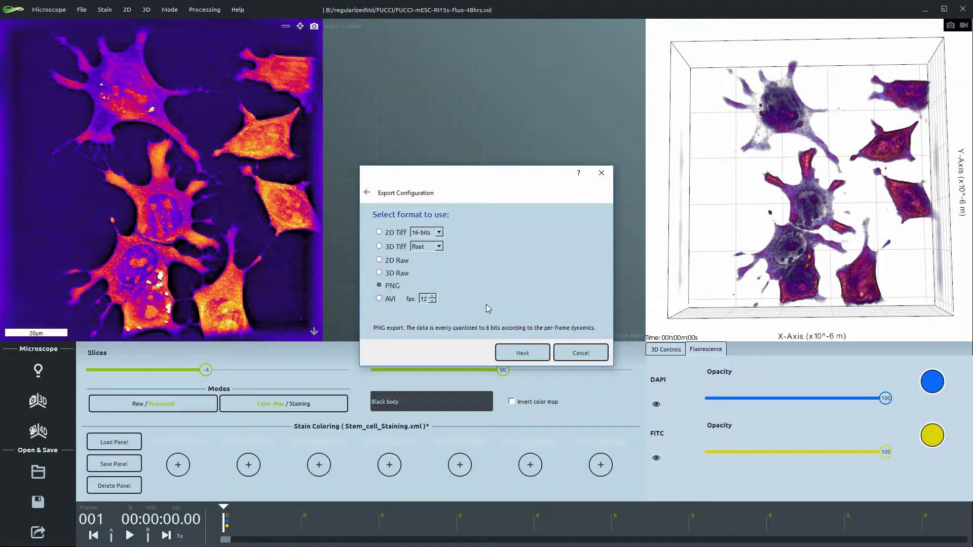
pyautogui.click(380, 299)
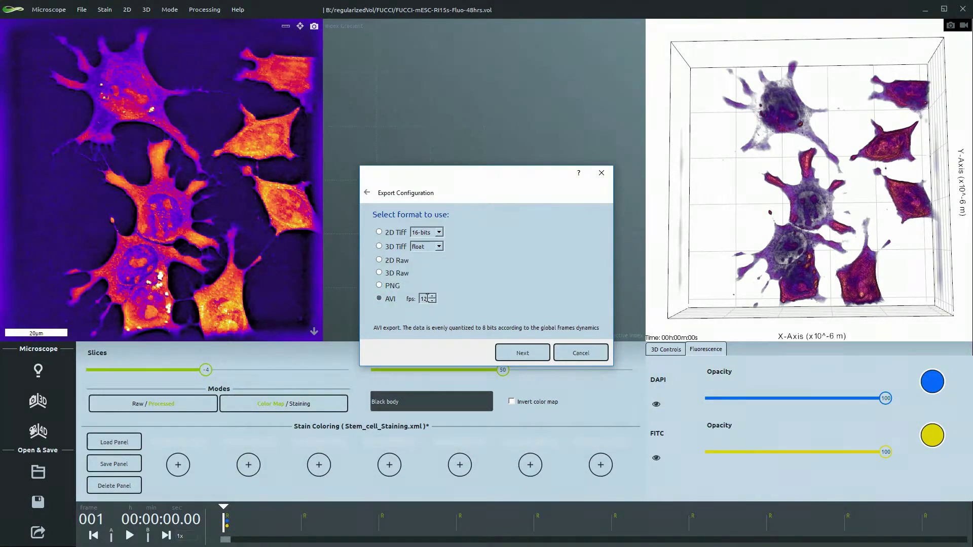
# - Set AVI to 24 fps, preview 2D and 3D Raw, then keep 2D TIFF and continue
pyautogui.moveTo(429, 299); pyautogui.dragTo(419, 300)
pyautogui.write('24')
pyautogui.click(379, 261)
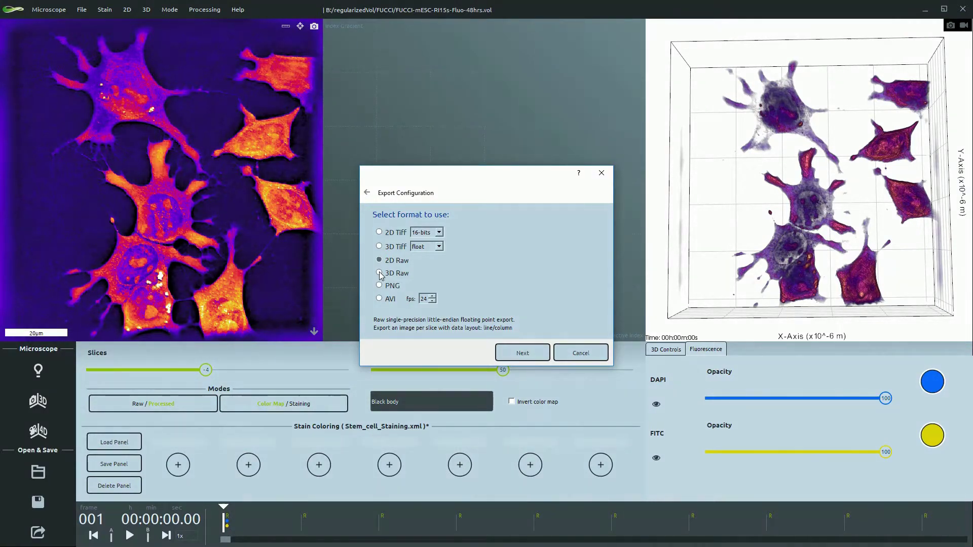
pyautogui.click(379, 273)
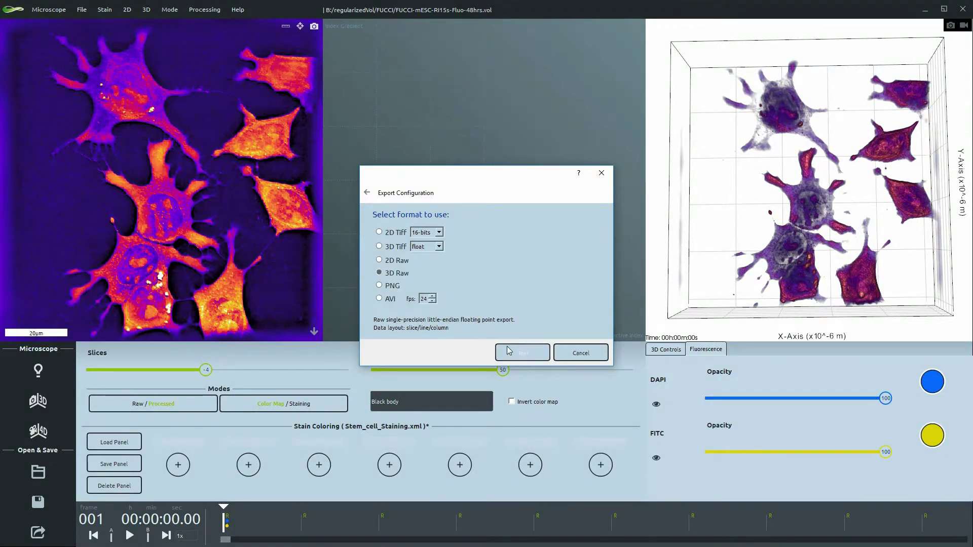
pyautogui.click(398, 232)
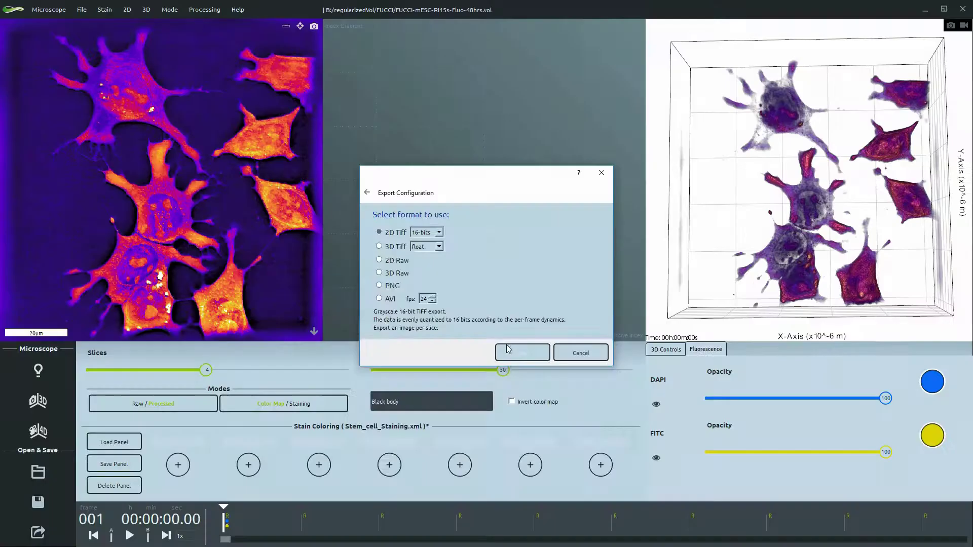
pyautogui.click(519, 352)
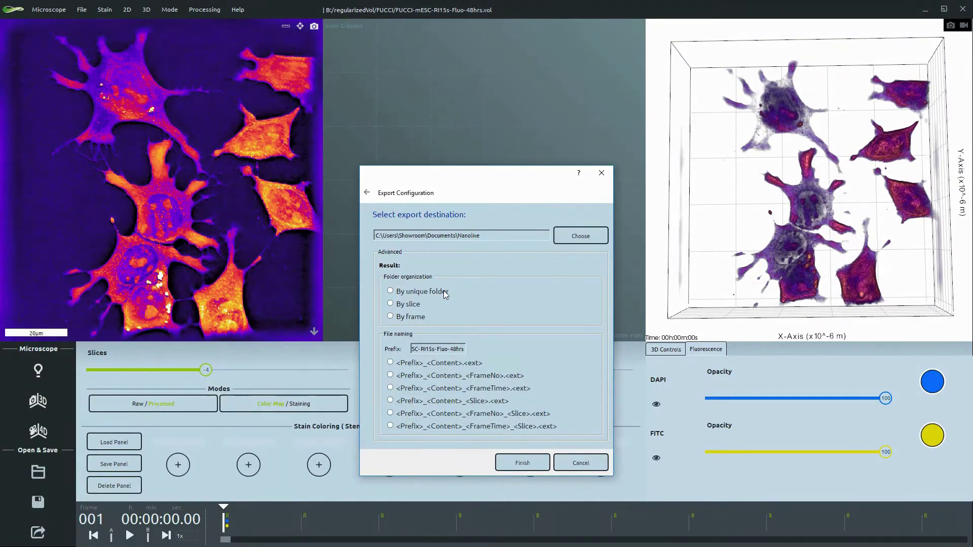
# - Try Unique folder, By slice and By frame organisation, then retype the file name prefix
pyautogui.click(446, 295)
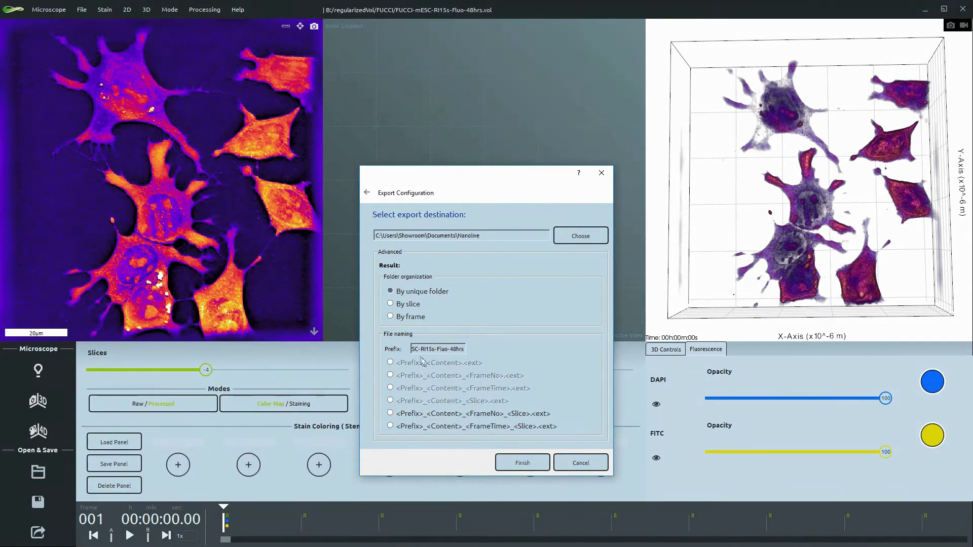
pyautogui.click(403, 305)
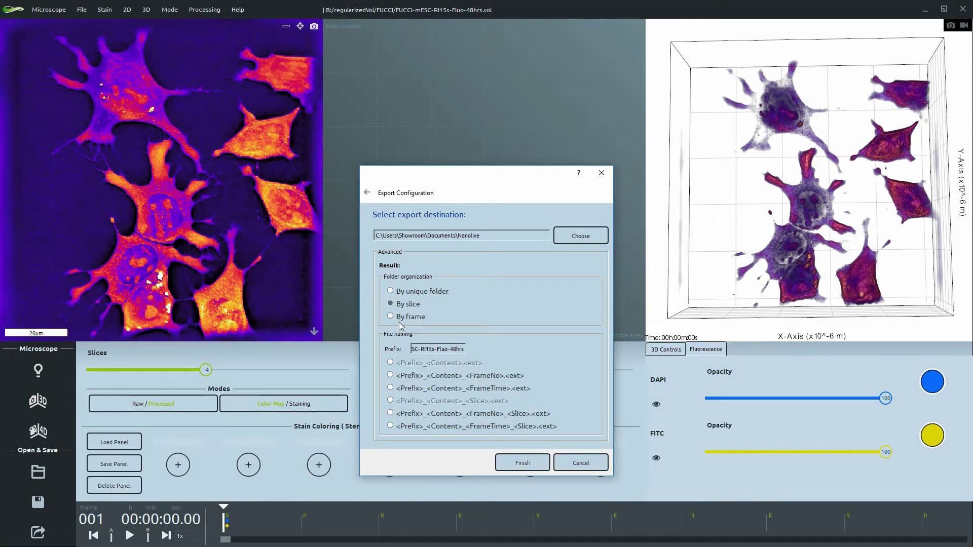
pyautogui.click(404, 321)
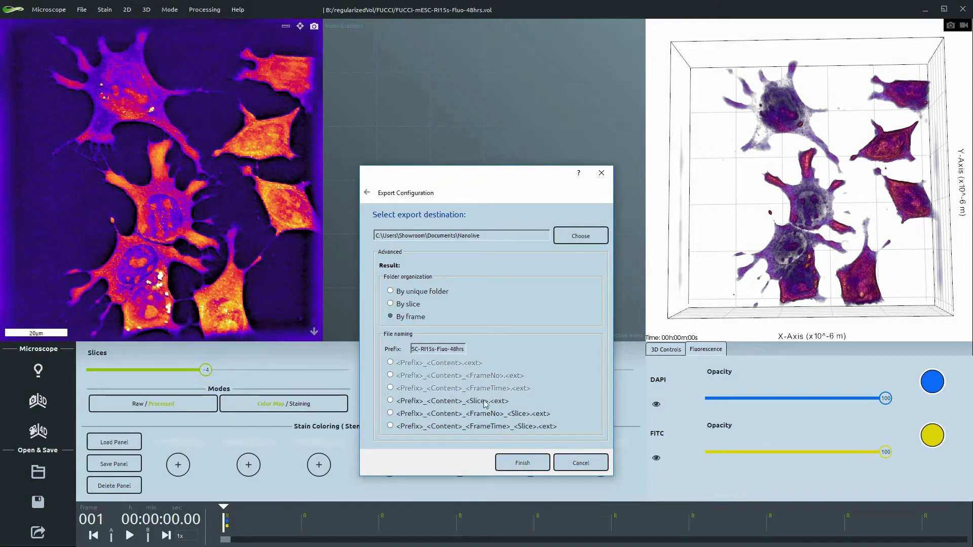
pyautogui.doubleClick(452, 347)
pyautogui.tripleClick(453, 345)
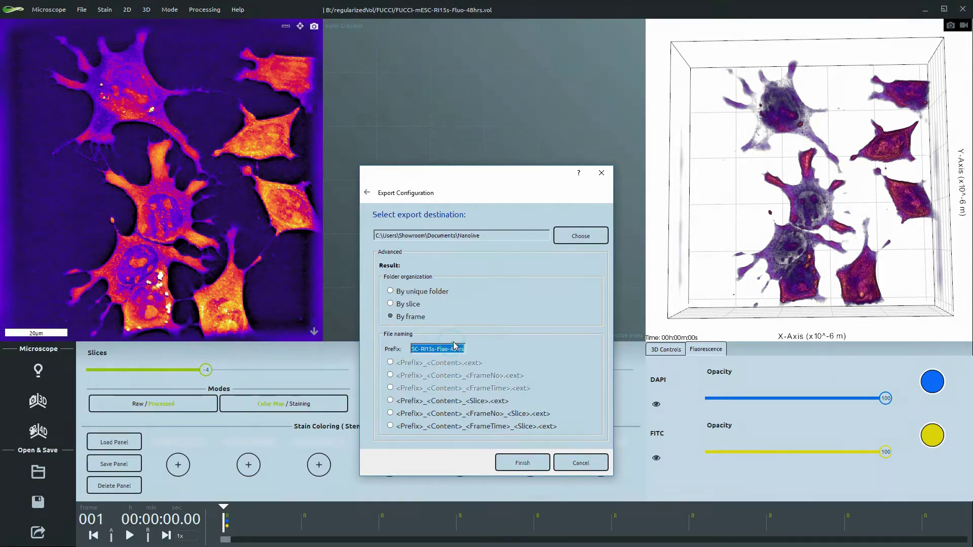
pyautogui.write('c')
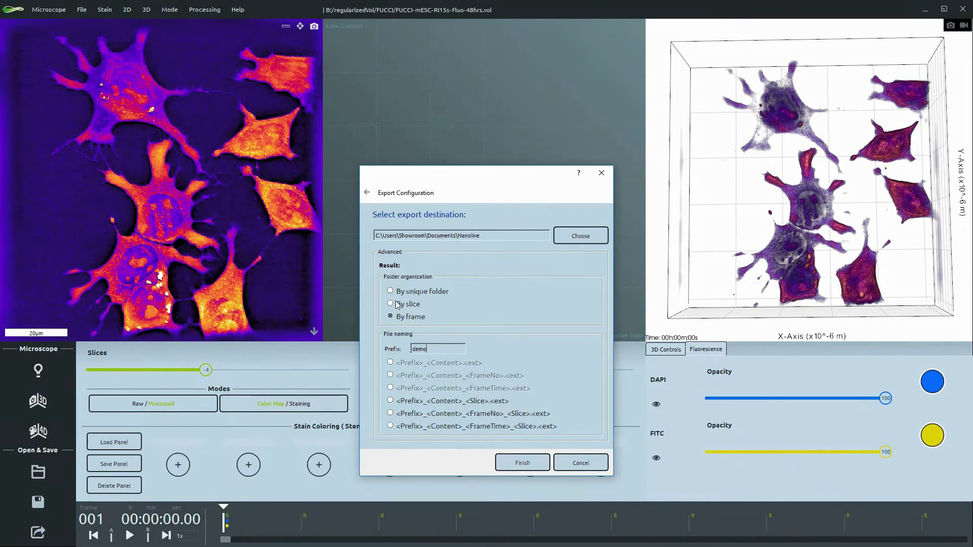
# - Use By slice folders with Prefix_Content_FrameNo_Slice naming and start the export
pyautogui.click(390, 402)
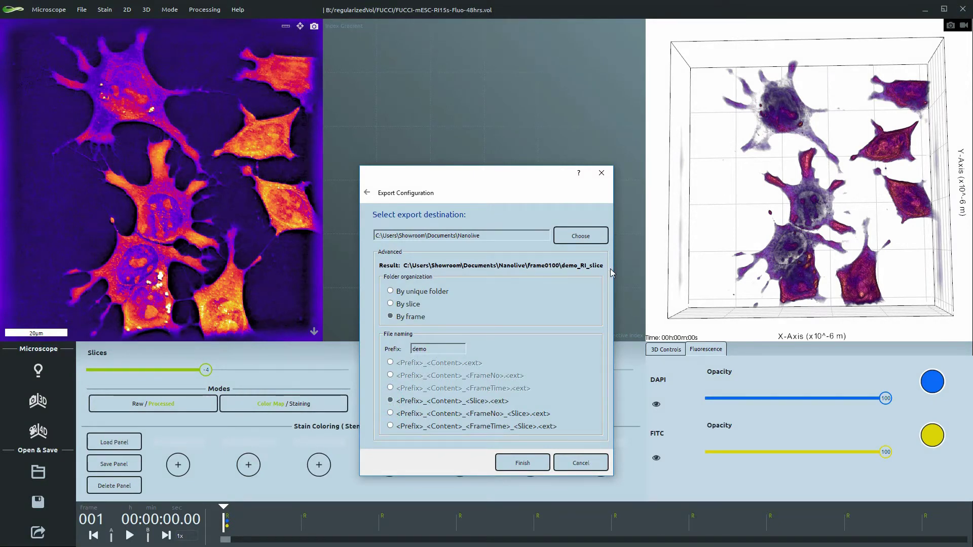
pyautogui.click(390, 304)
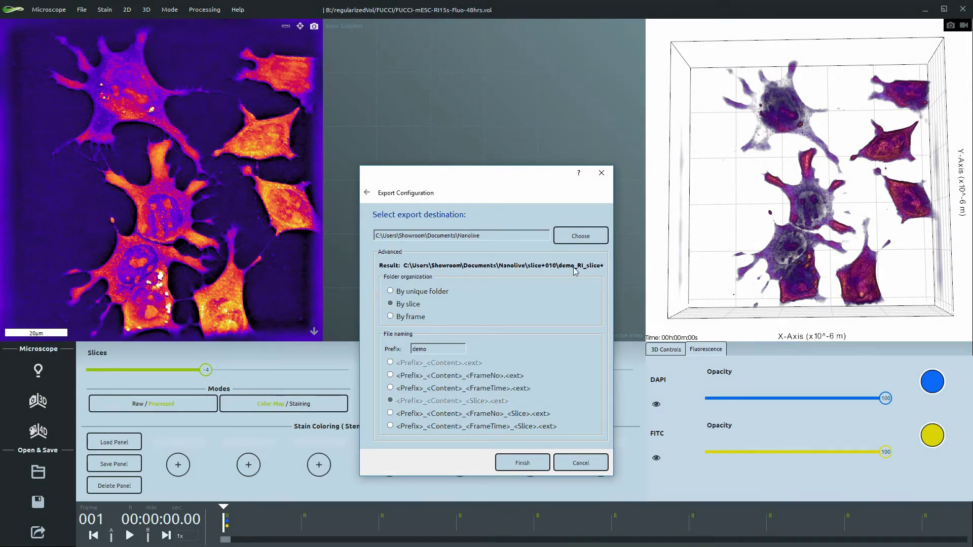
pyautogui.click(390, 414)
pyautogui.click(572, 264)
pyautogui.click(540, 465)
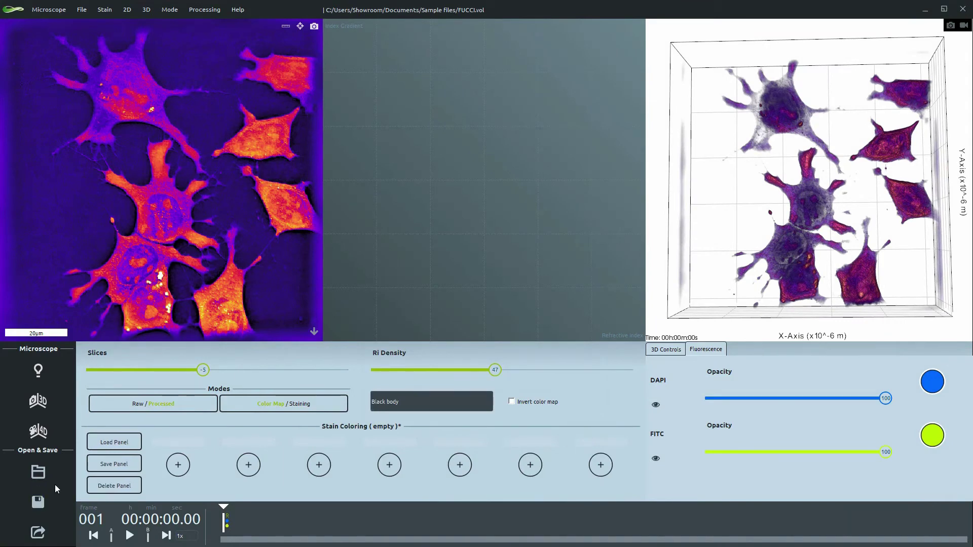
# - Load mitochondria.vol and advance its export wizard past the content and slice pages
pyautogui.click(38, 471)
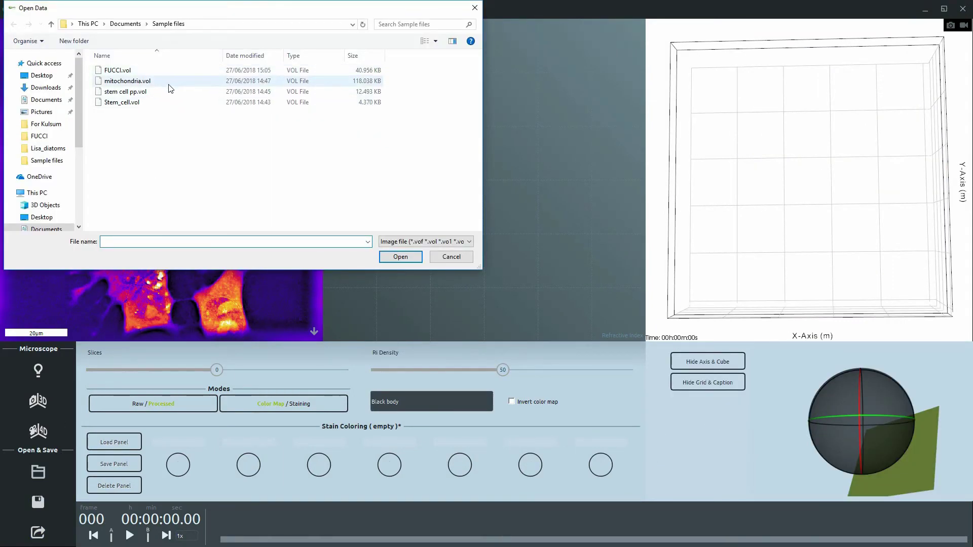
pyautogui.doubleClick(127, 81)
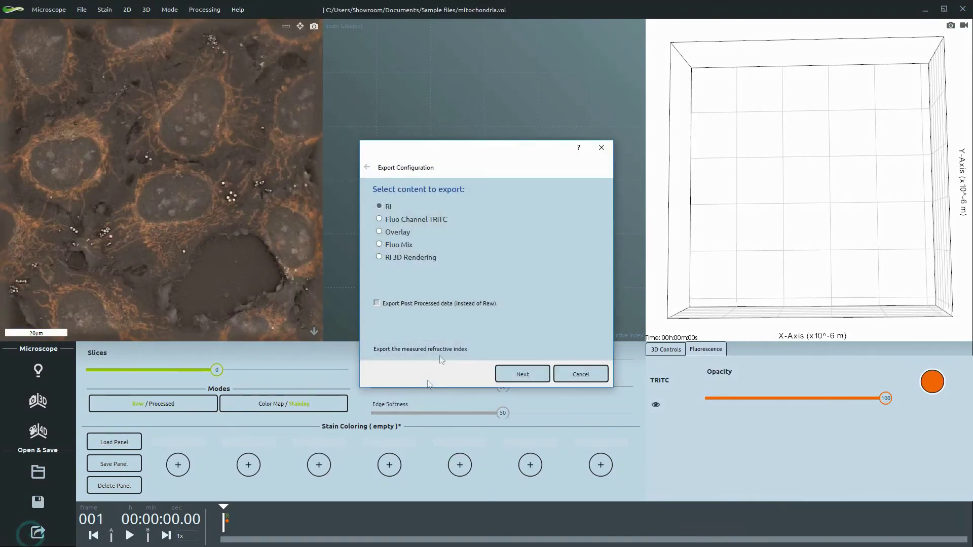
pyautogui.click(546, 376)
pyautogui.click(546, 375)
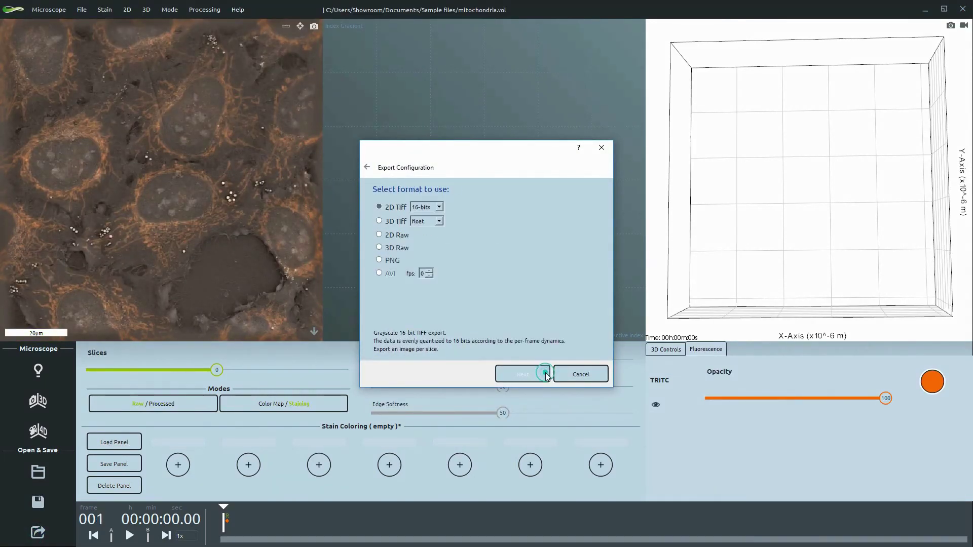